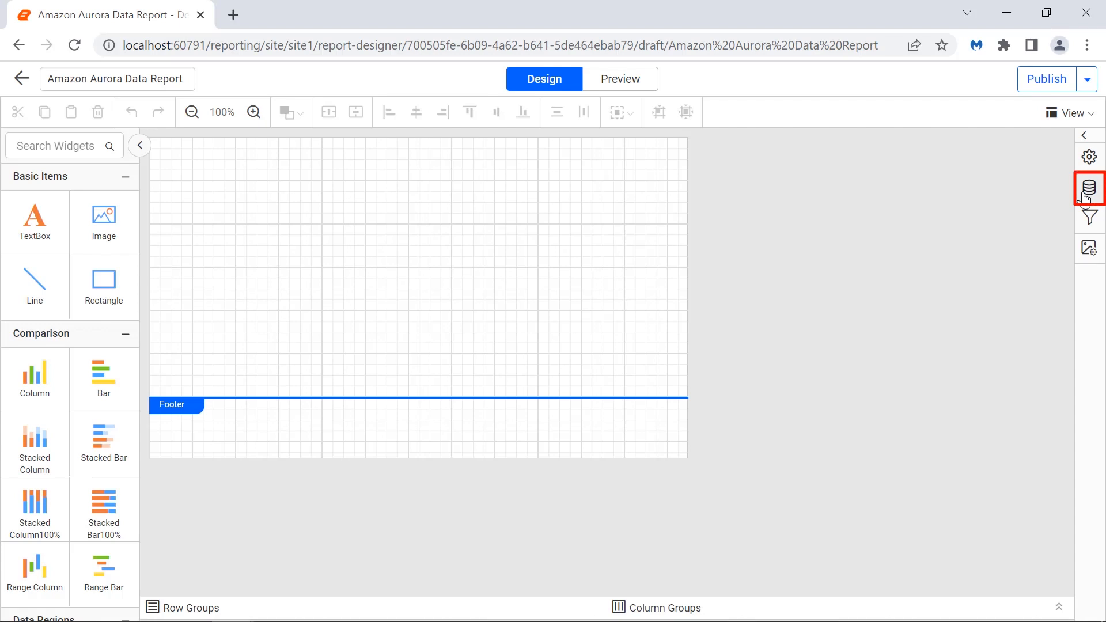
- Start a new data source for the report using the Amazon Aurora connection type
left_click(1087, 190)
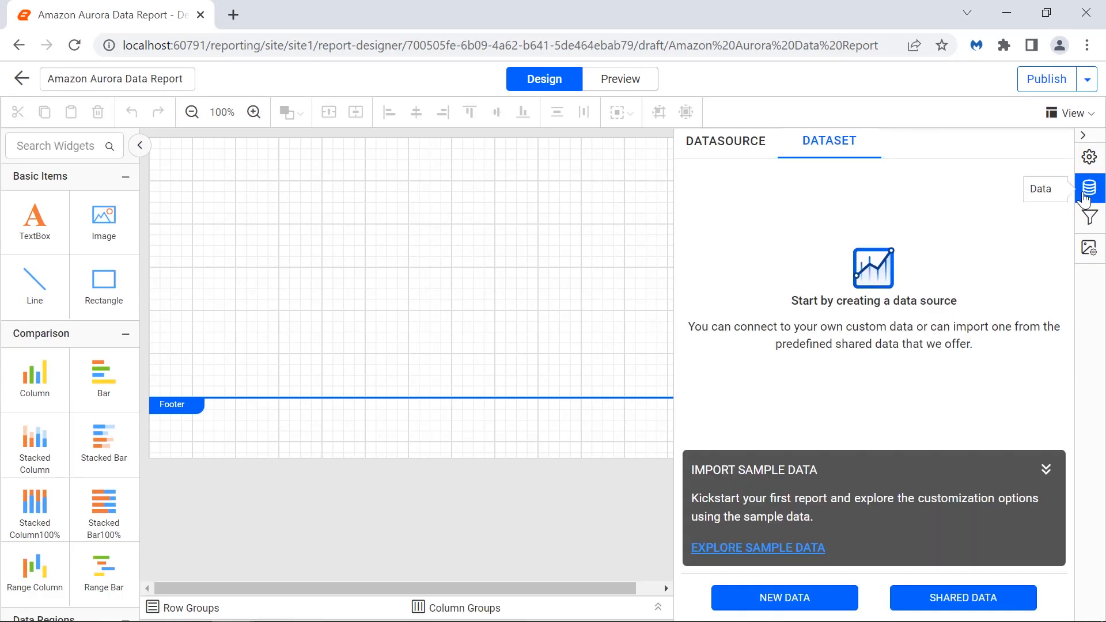
left_click(840, 603)
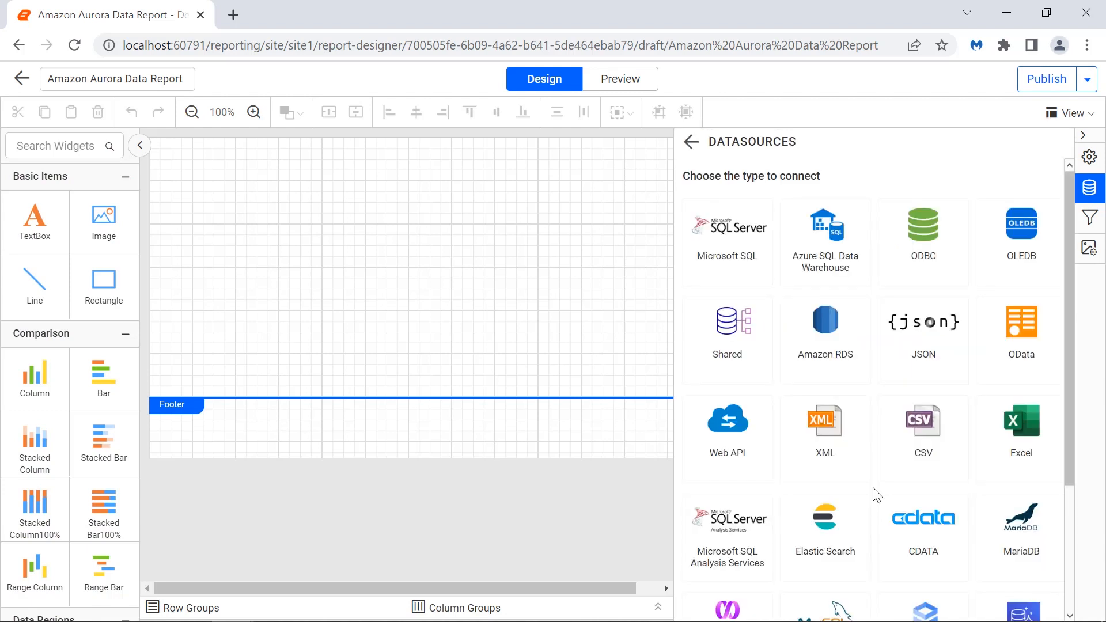
scroll(876, 494, "down", 3)
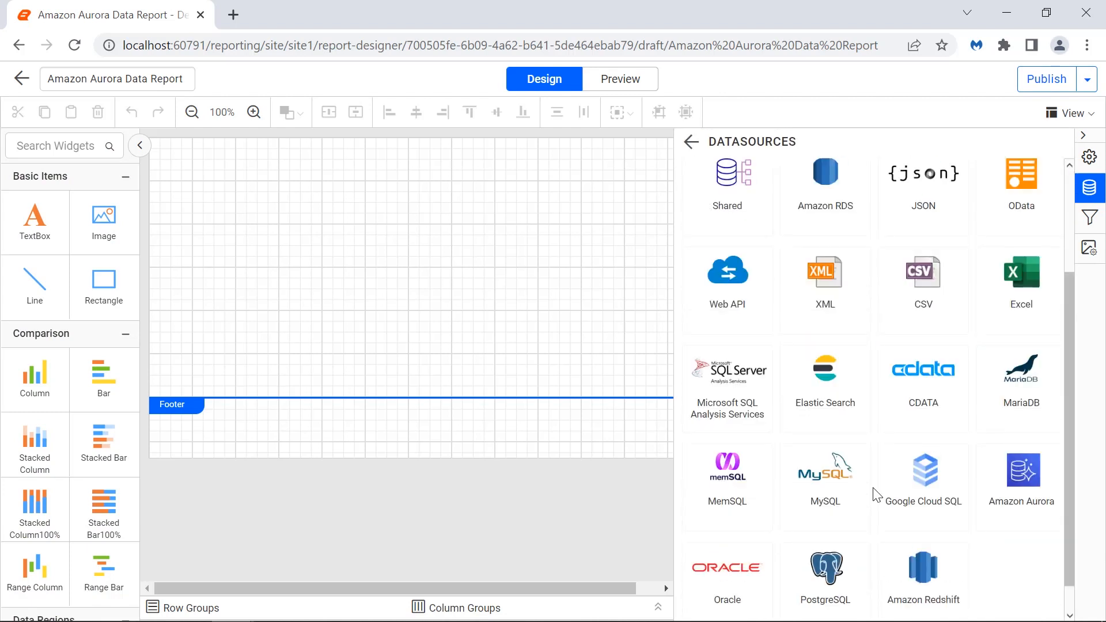
left_click(1029, 503)
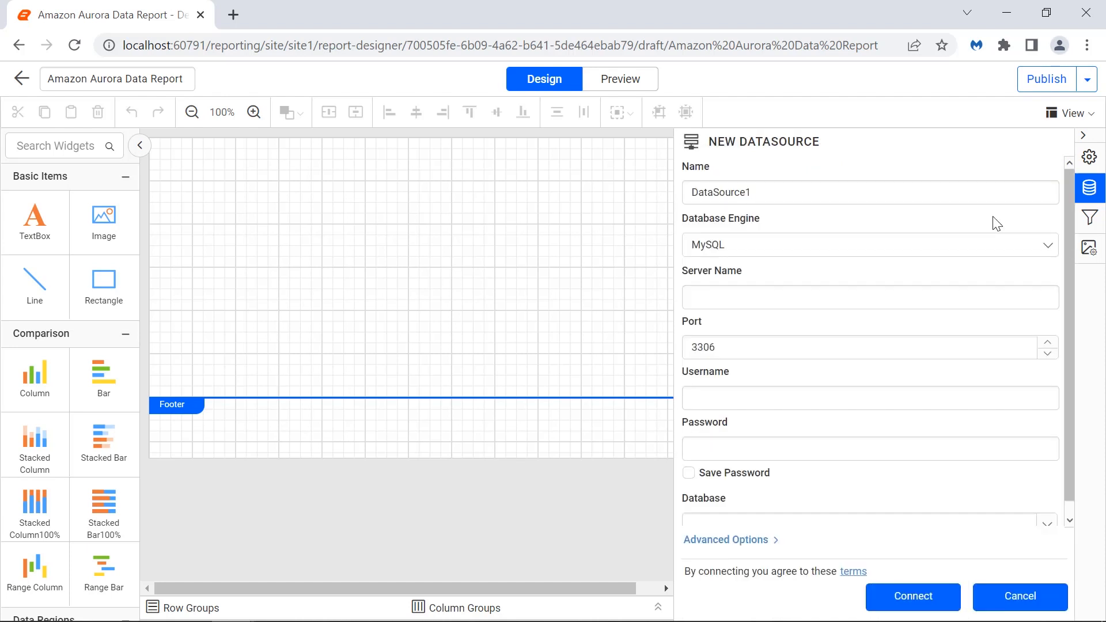
- Name the new data source CustomerDetails and choose PostgreSQL as its database engine
double_click(971, 199)
type("Cus")
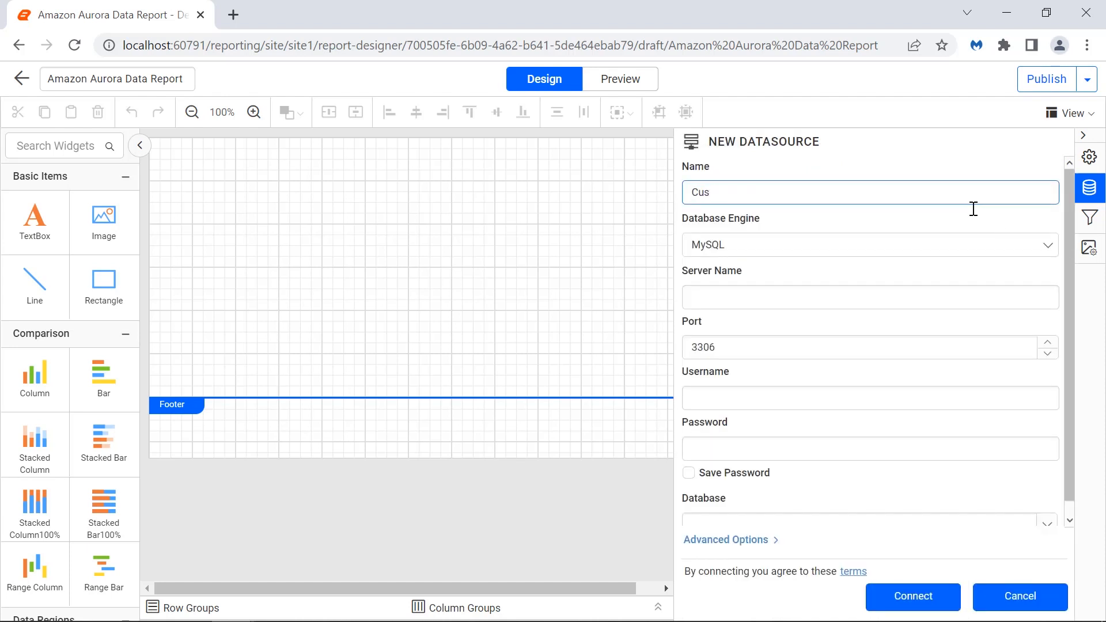
type("tomerDetails")
left_click(976, 216)
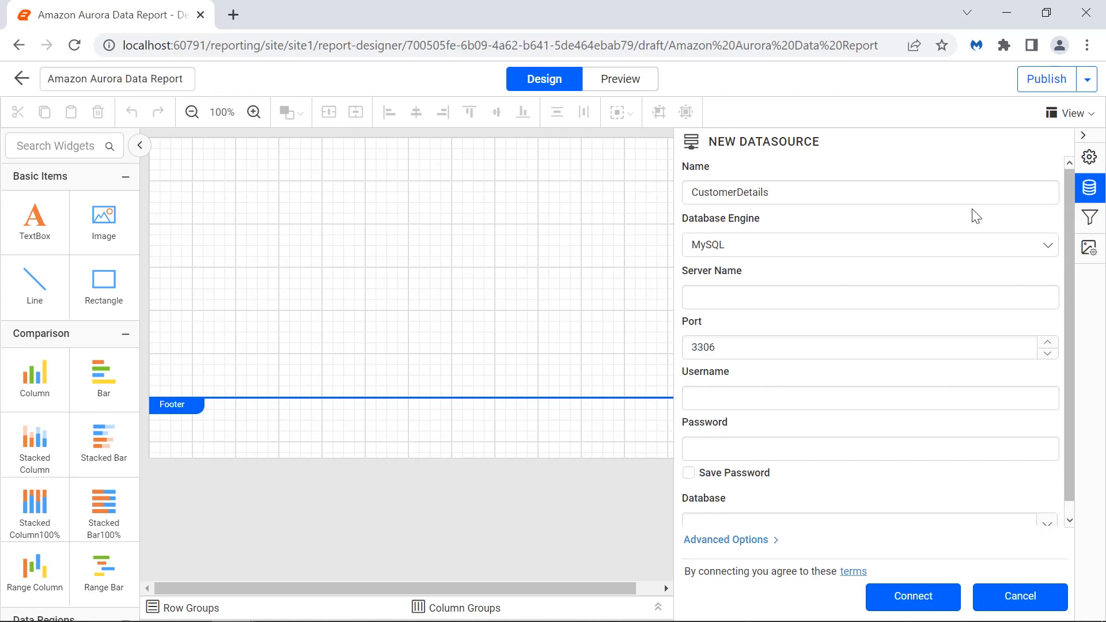
left_click(1047, 254)
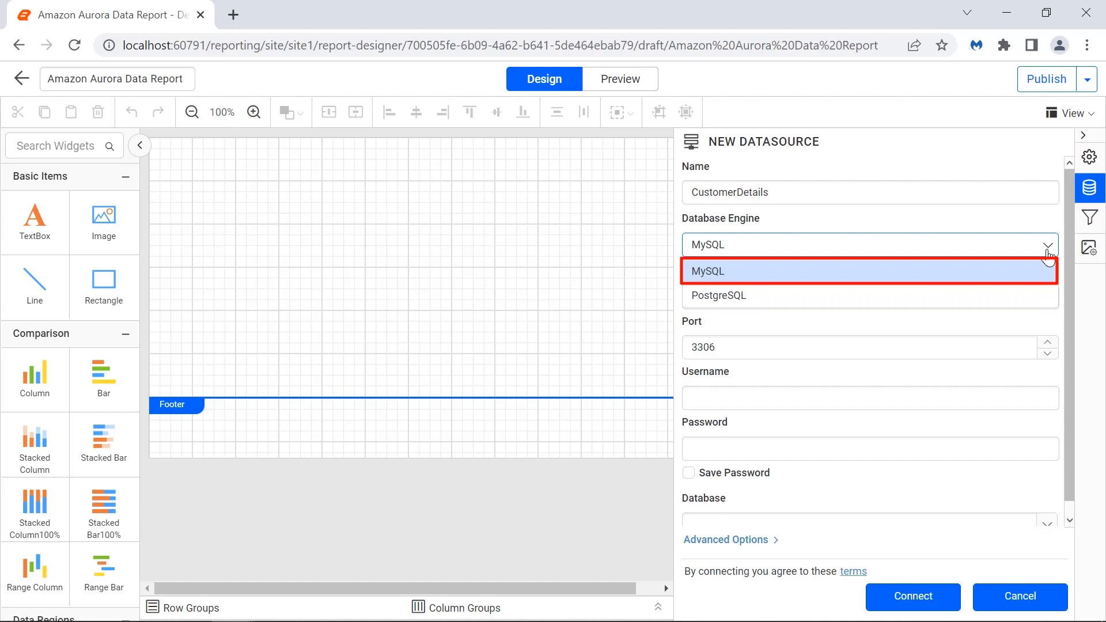
left_click(1046, 295)
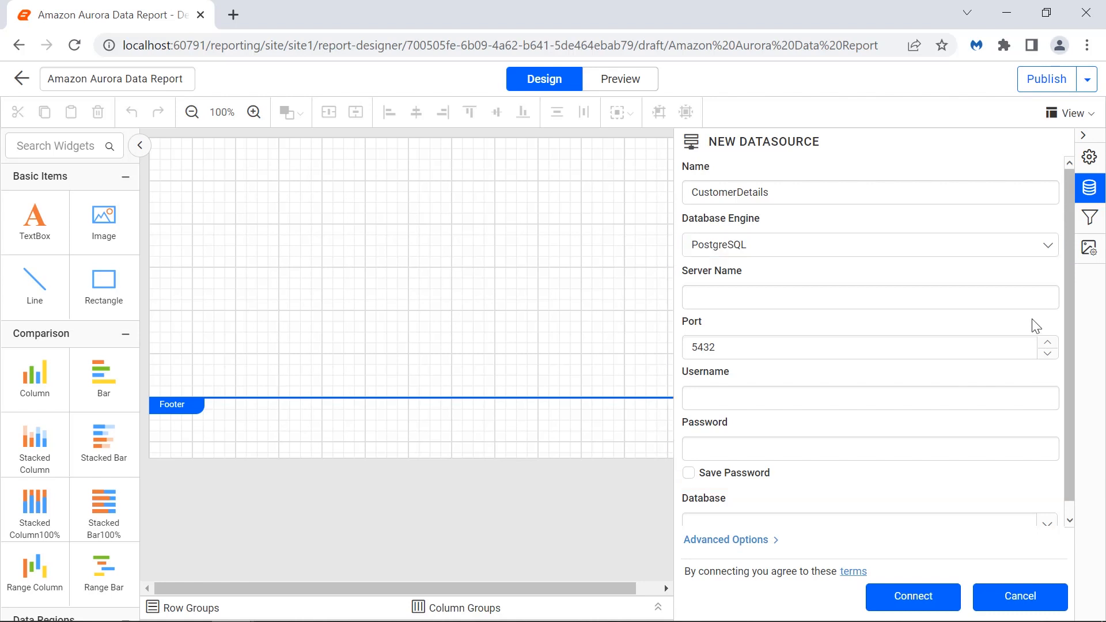
- Enter the server name and the username for the database connection
left_click(1022, 301)
type("...")
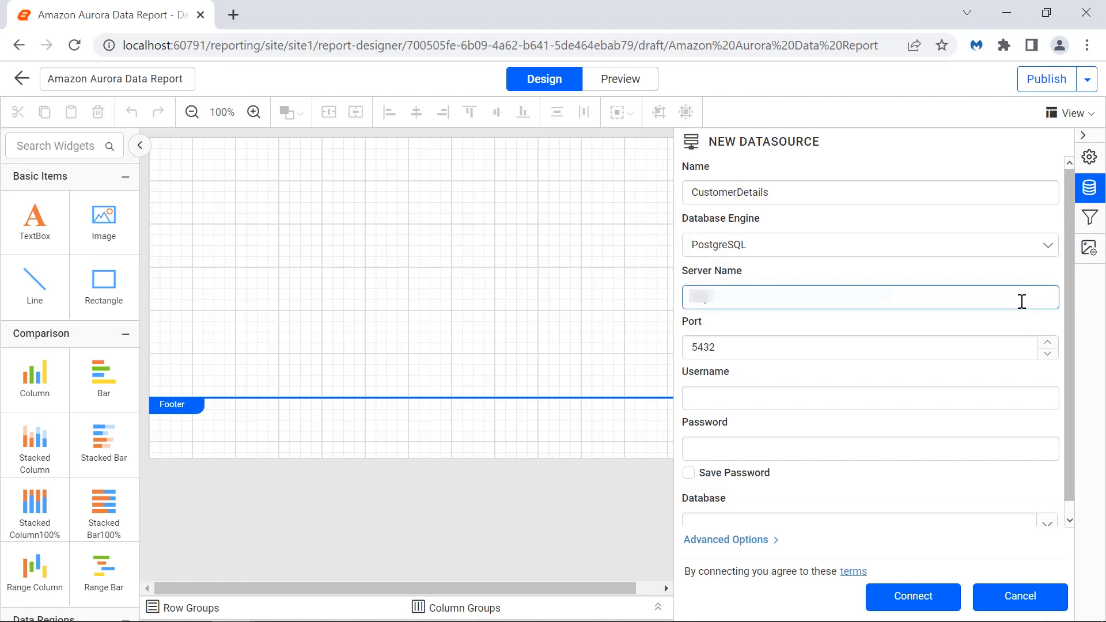
left_click(1026, 323)
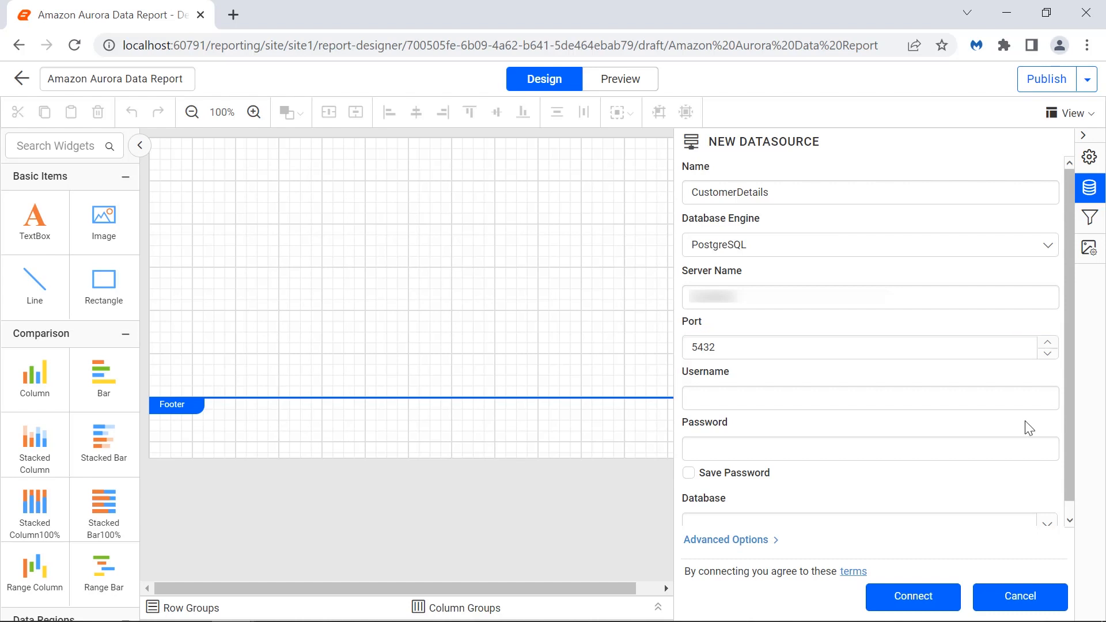
left_click(1014, 402)
type("postgres")
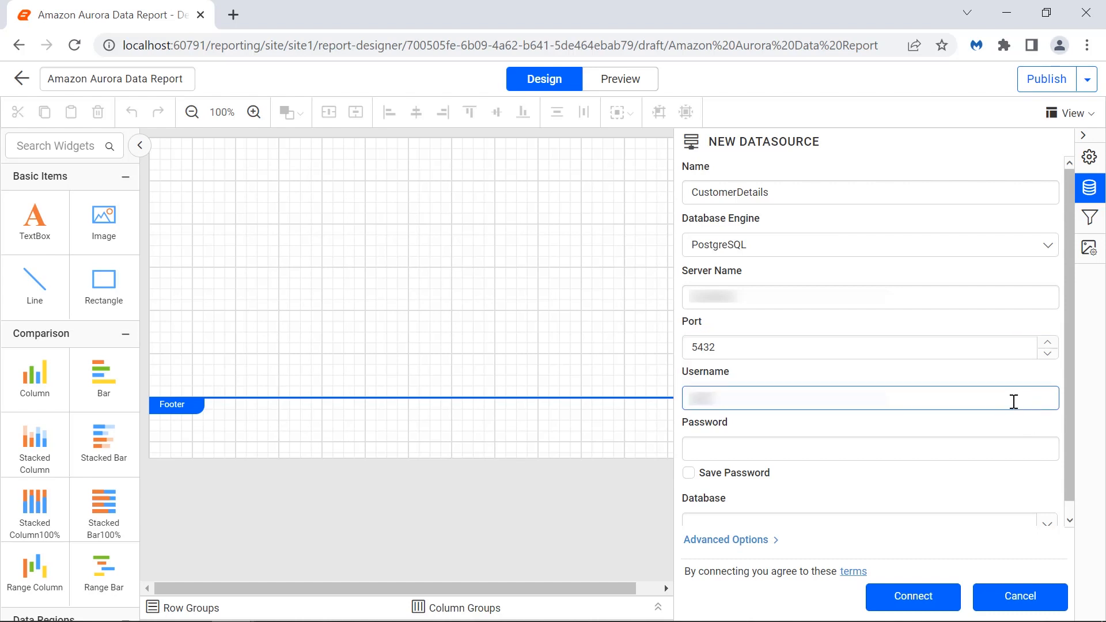
left_click(1015, 418)
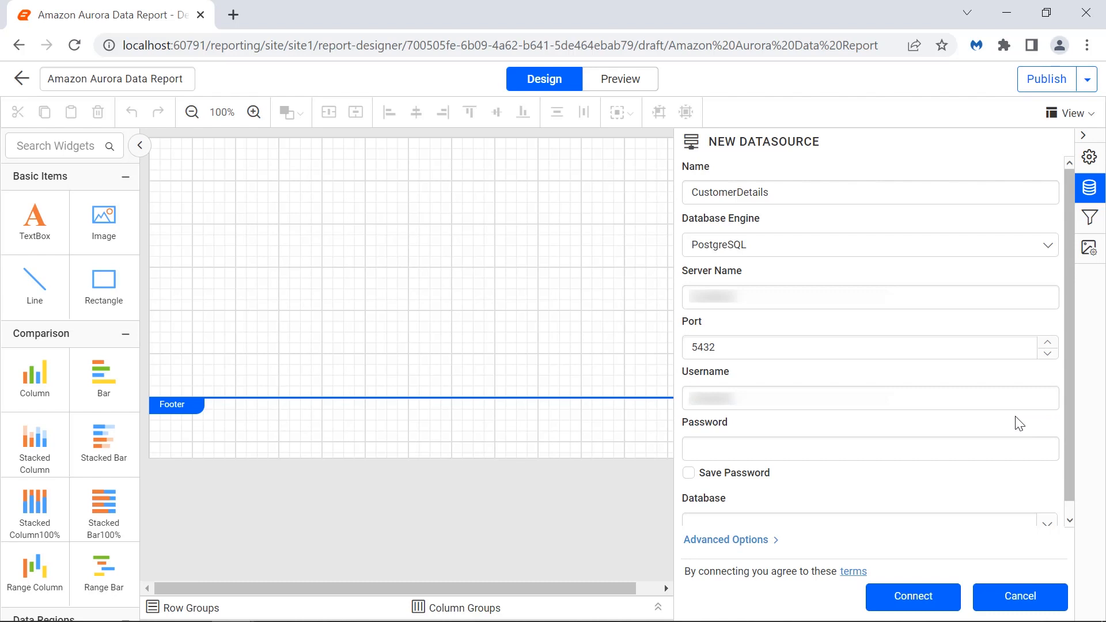
- Enter the database account password and enable saving the password
left_click(1017, 447)
type("********")
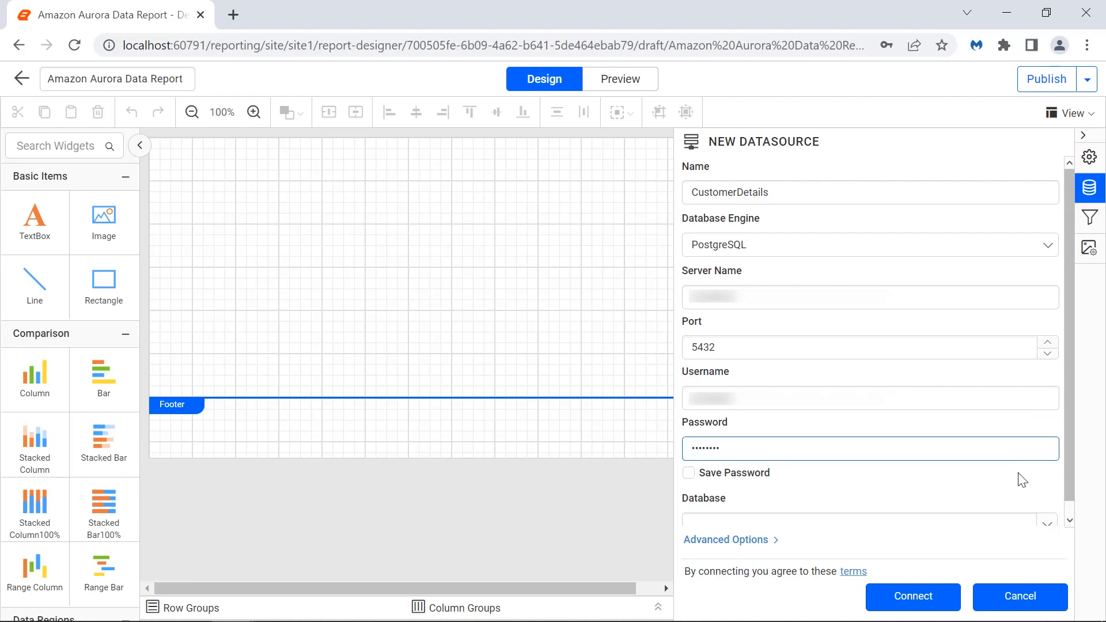
left_click(1021, 479)
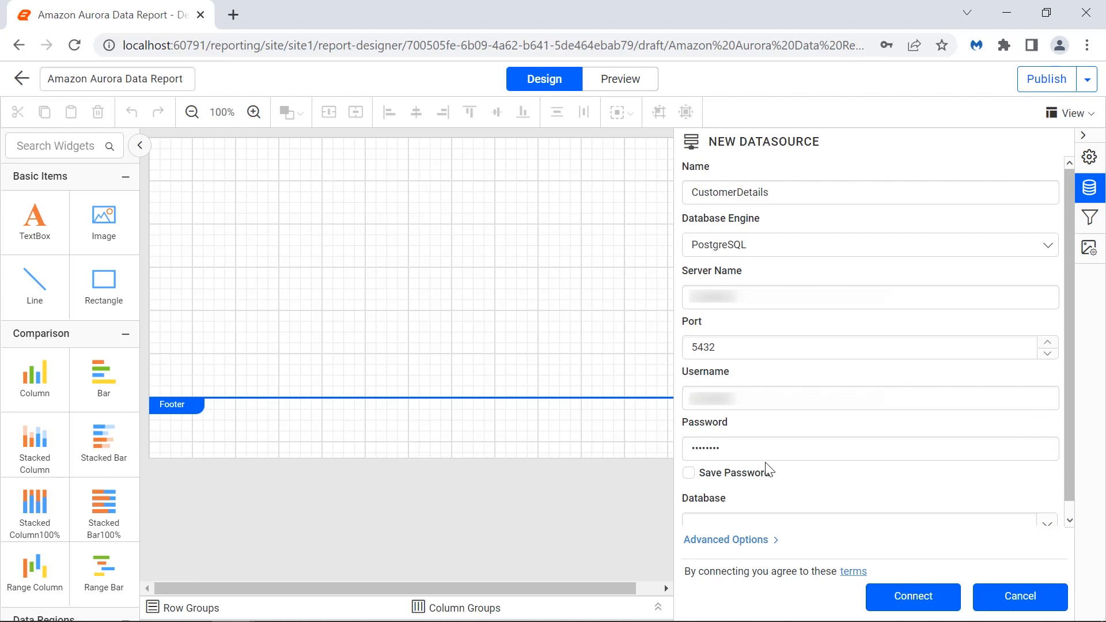
left_click(688, 473)
- Choose Northwind as the database for the connection
scroll(1031, 543, "down", 1)
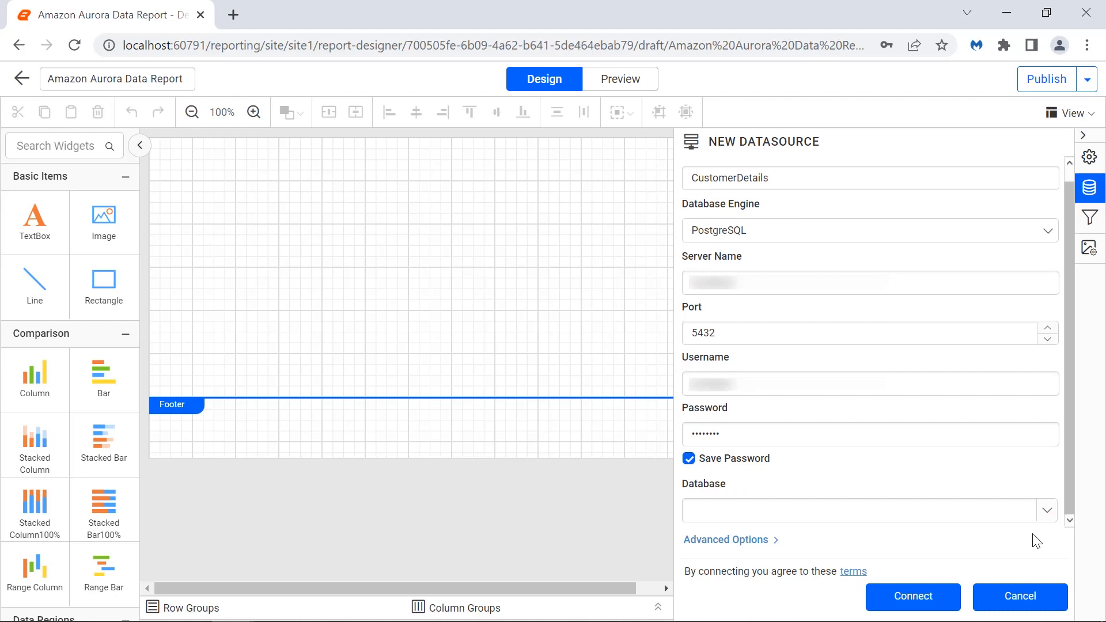
left_click(1047, 512)
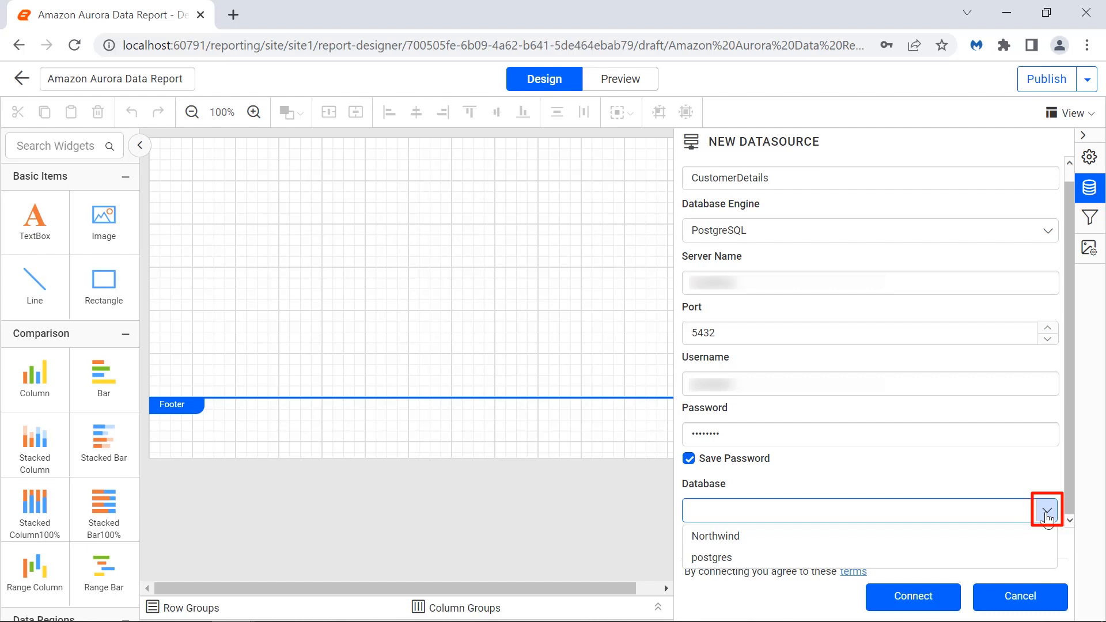
left_click(1034, 533)
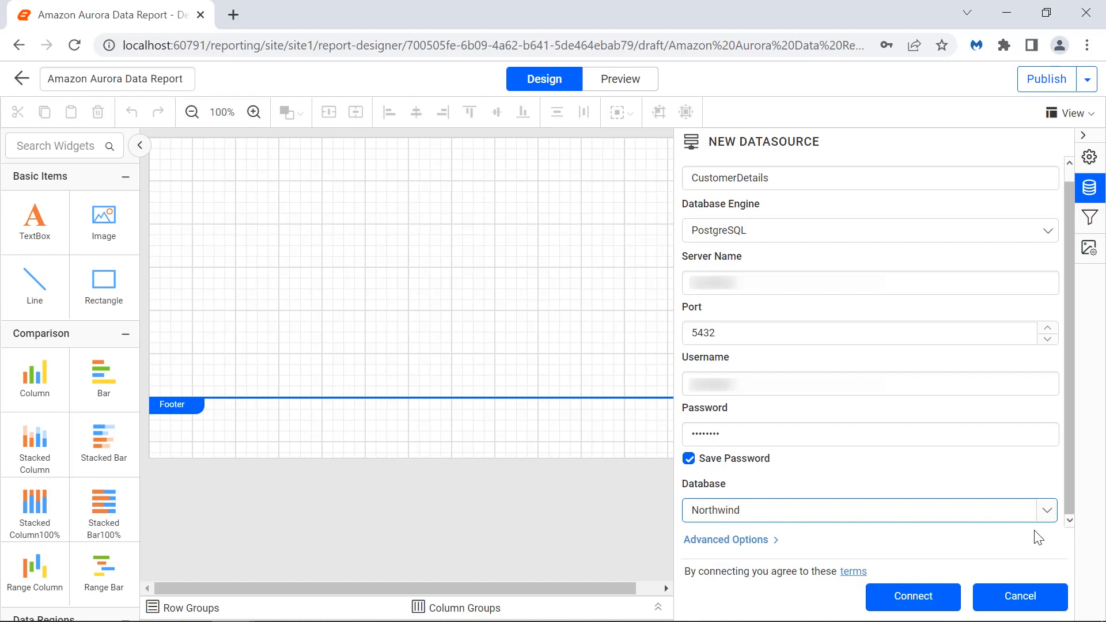
left_click(1034, 531)
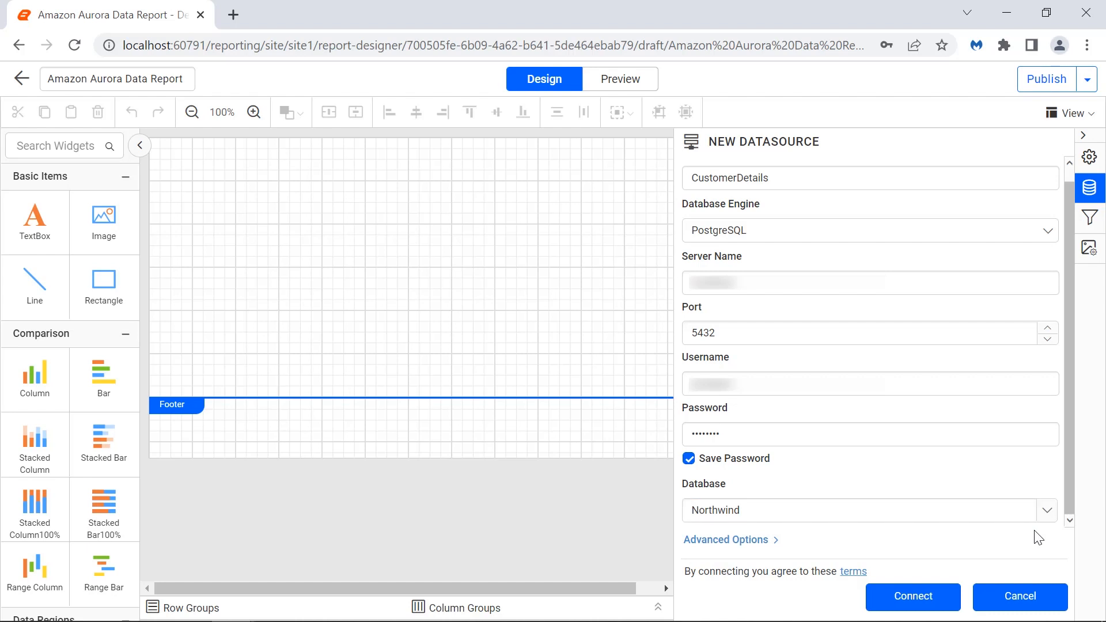
- Examine the connection string and authentication type in the advanced connection options, and return to the basic options
left_click(765, 542)
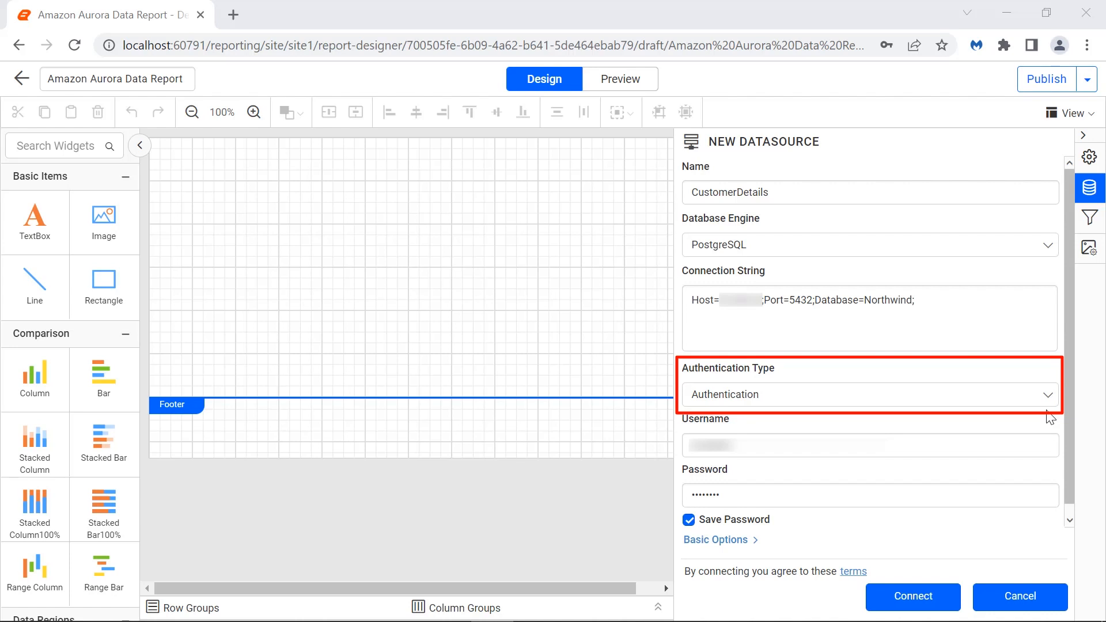
left_click(1046, 397)
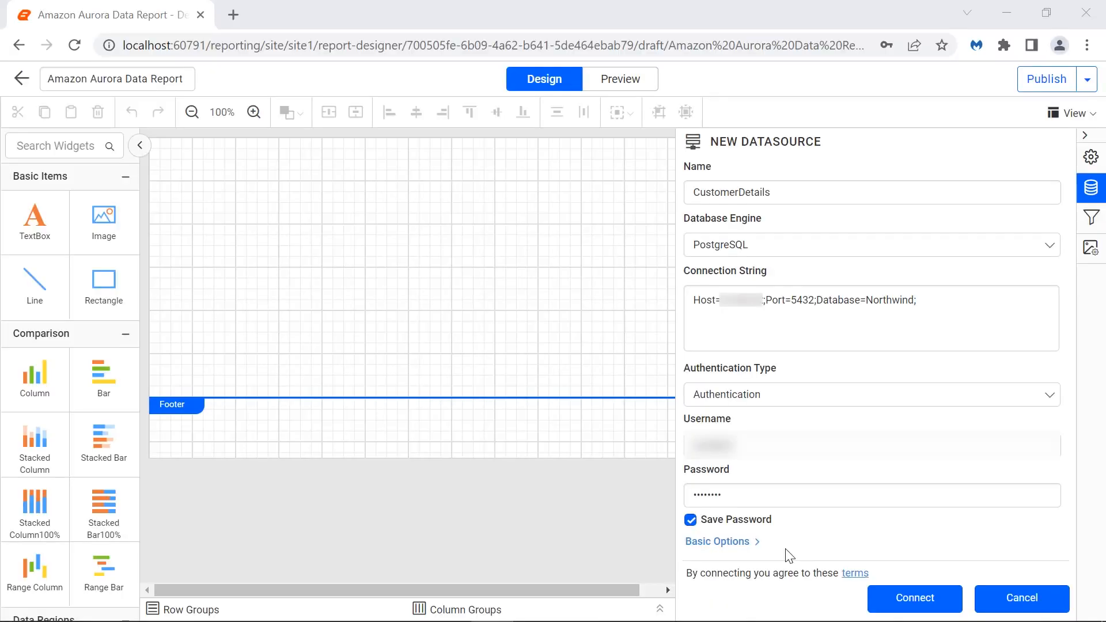
left_click(739, 543)
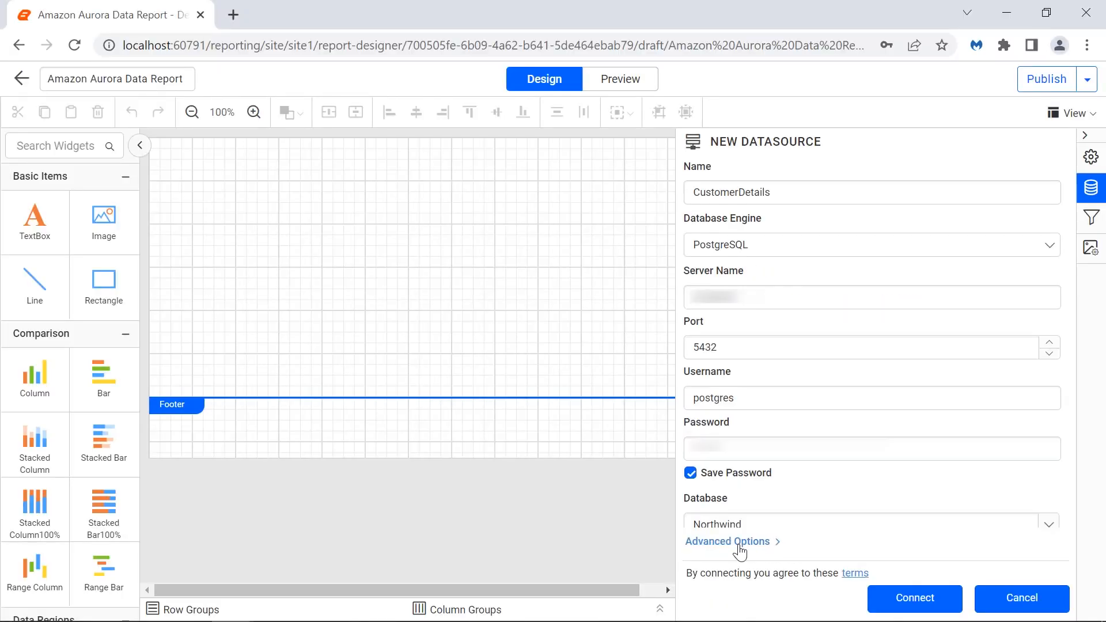
- Connect to the CustomerDetails data source and name its new dataset CustomerDataset
left_click(906, 602)
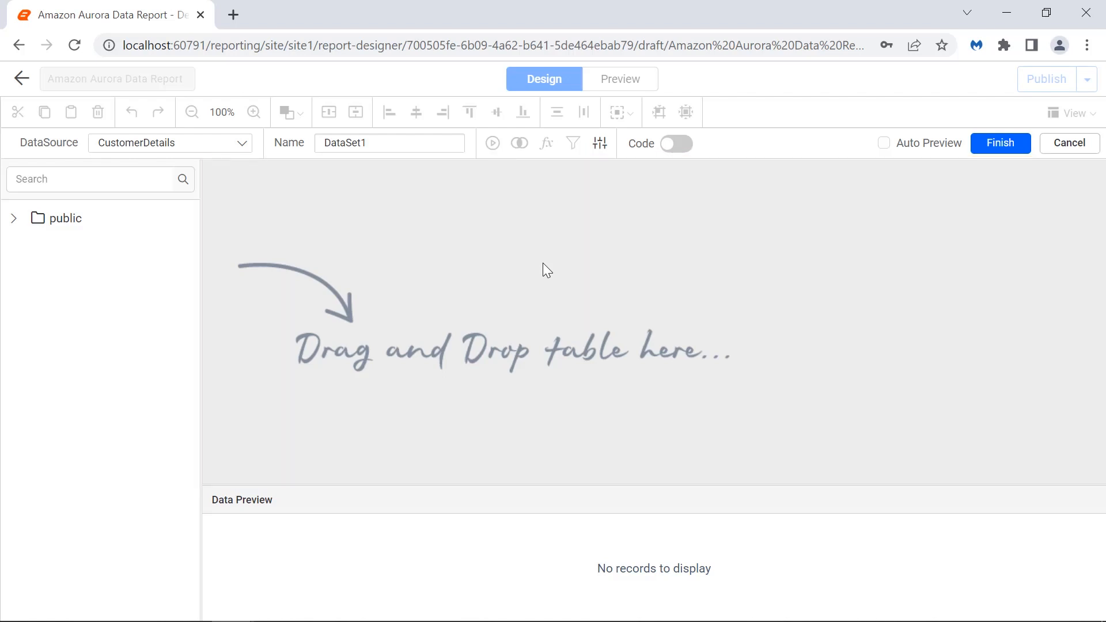
left_click(679, 156)
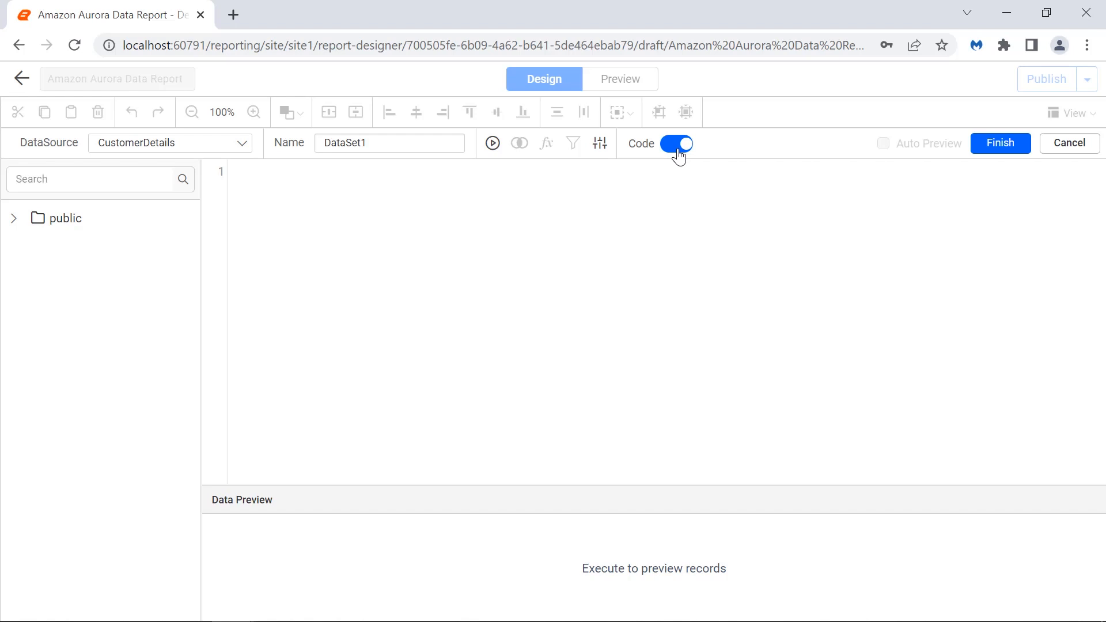
left_click(678, 157)
double_click(418, 142)
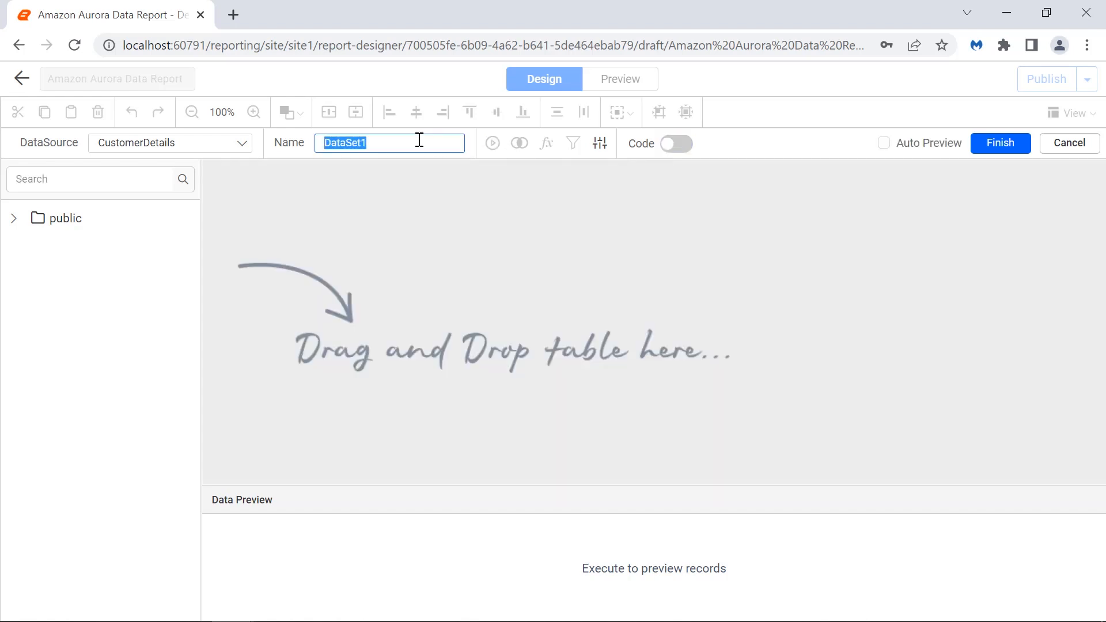
type("CustomerDataset")
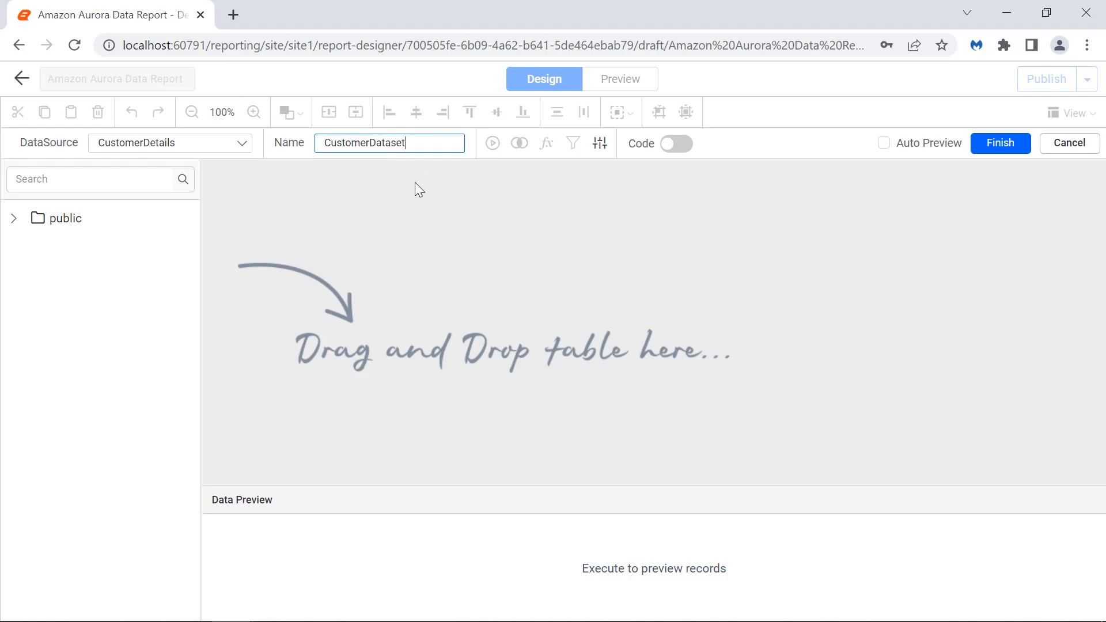
left_click(414, 183)
- Add the customers table from the public schema to the dataset's visual query
left_click(15, 219)
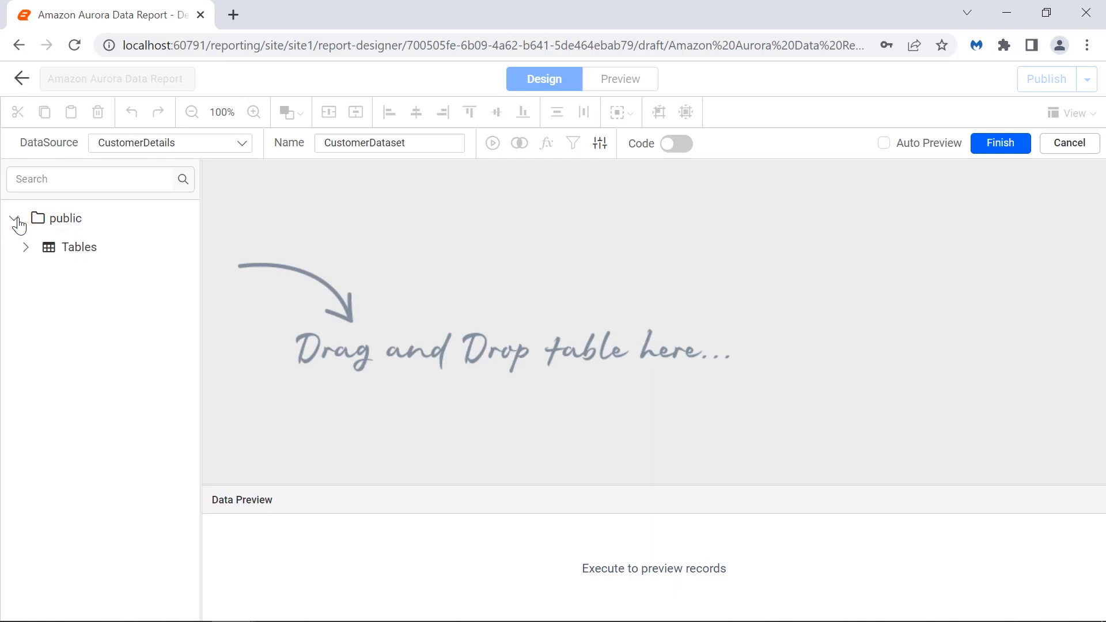
left_click(25, 248)
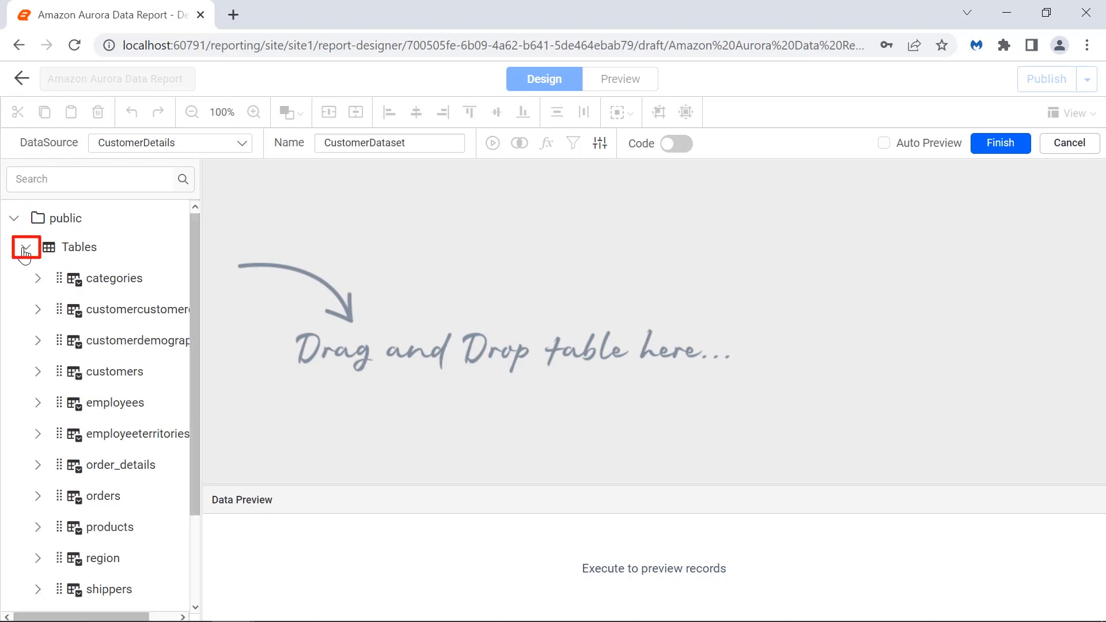
left_click_drag(92, 372, 303, 192)
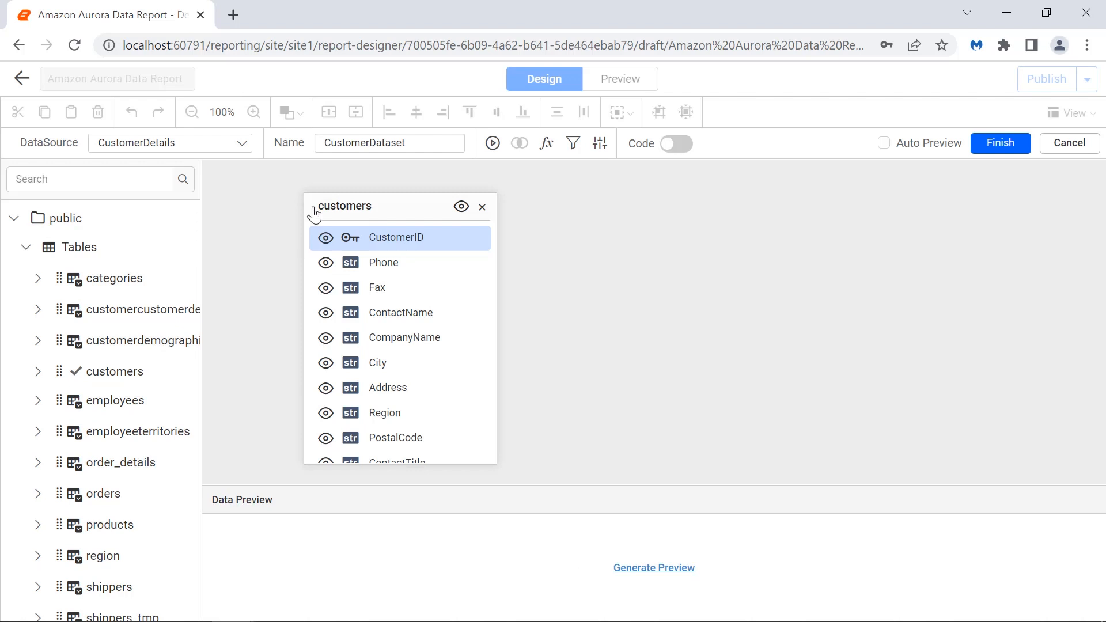
- Generate a preview of the customers records, and finish the dataset and expand its field list
left_click(654, 570)
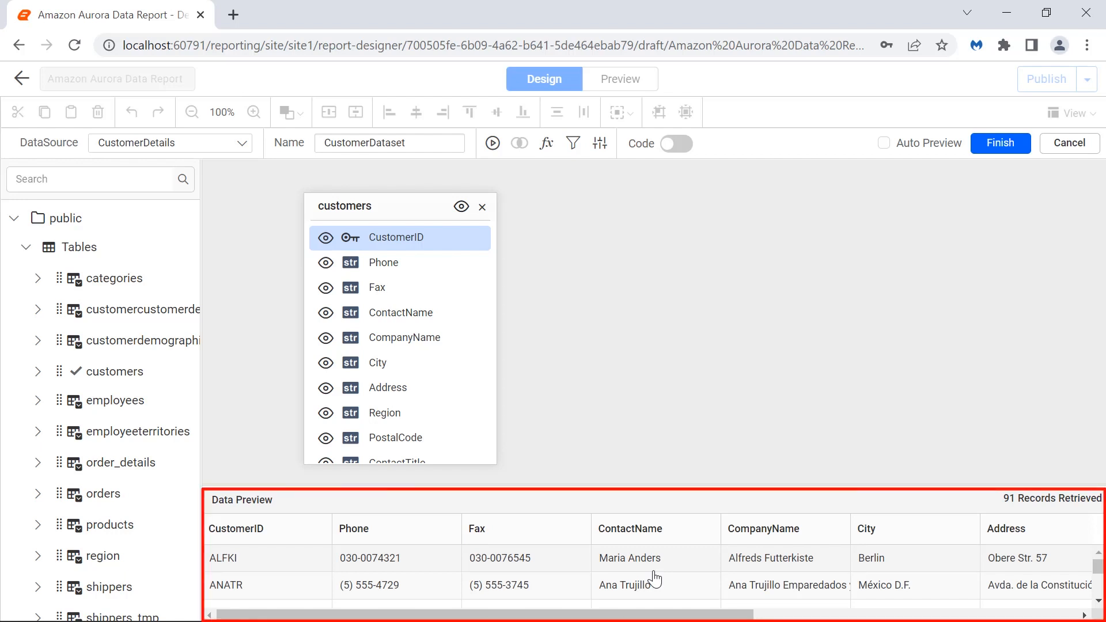
left_click(997, 148)
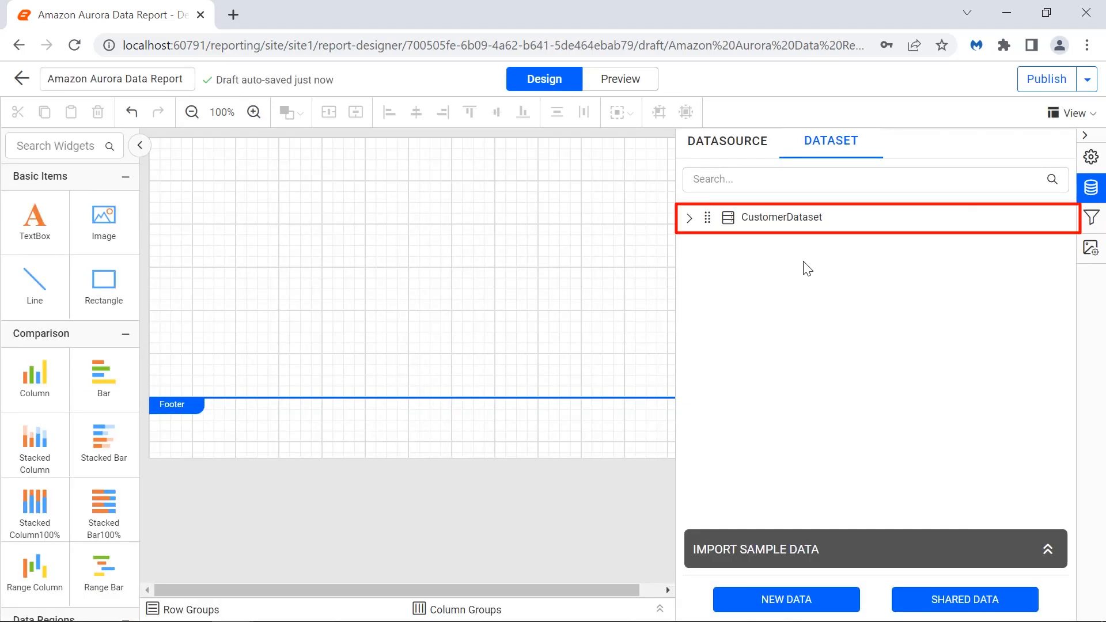
left_click(689, 219)
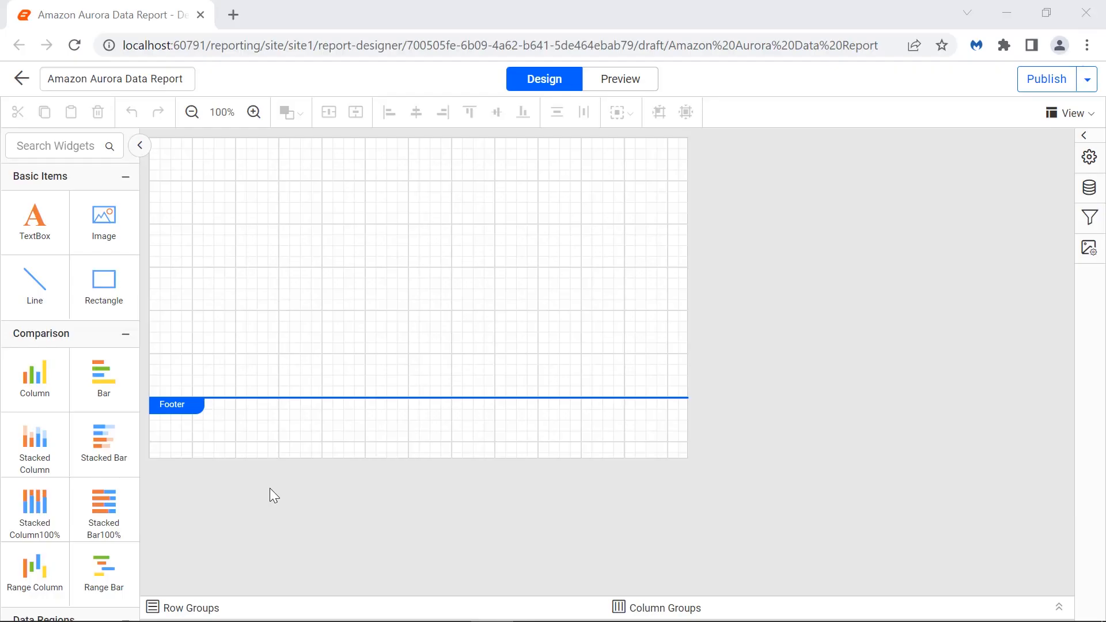
- Insert a table near the upper-left corner of the report body and add two columns after its last column
scroll(133, 515, "down", 3)
left_click_drag(34, 510, 160, 150)
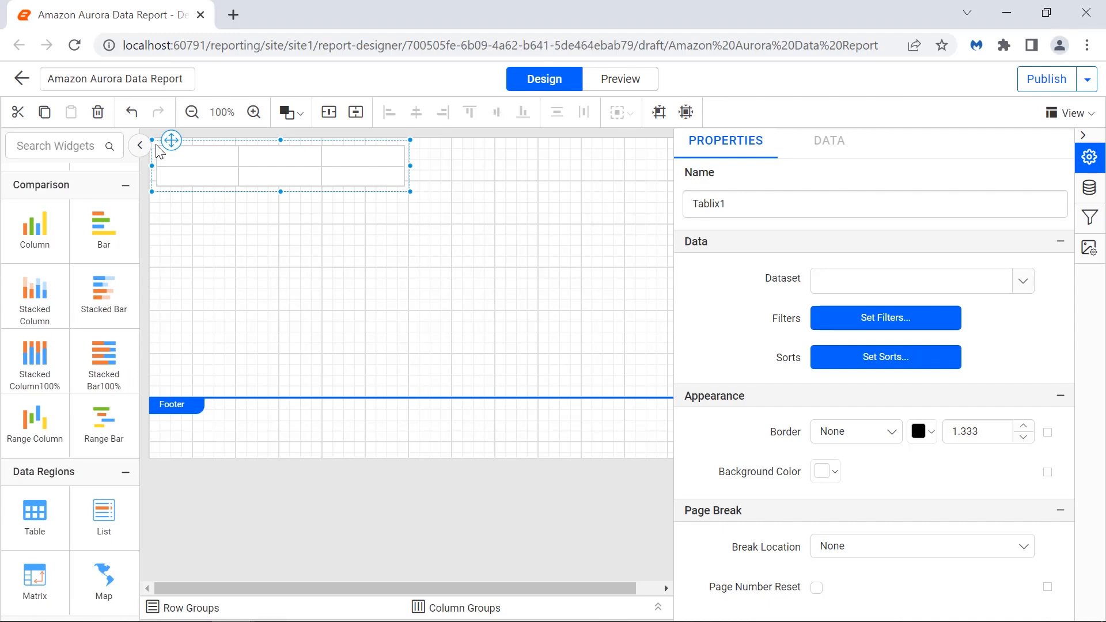
right_click(346, 142)
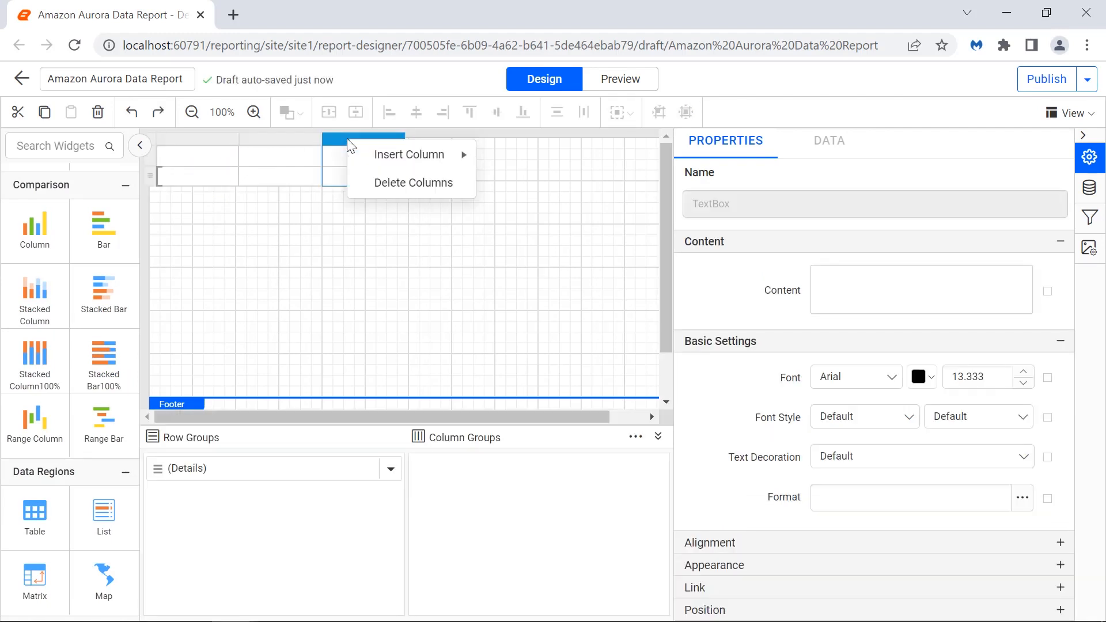
left_click(507, 155)
right_click(477, 142)
left_click(630, 158)
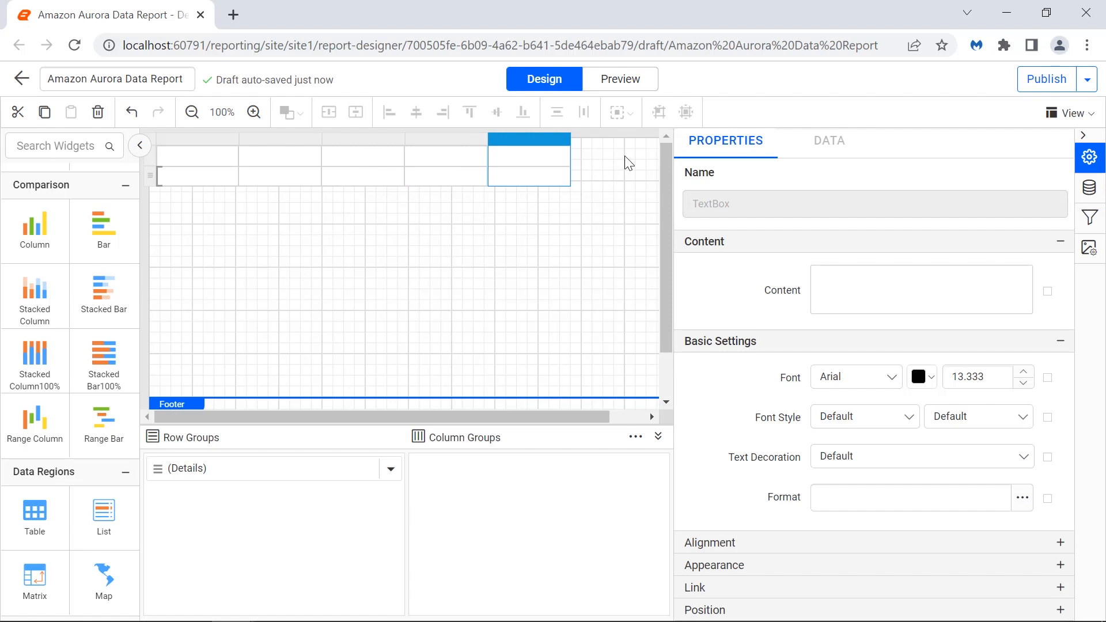
- Set the content of the table's first header cell to "Contact Name"
left_click(217, 161)
left_click(817, 285)
type("Contact Name")
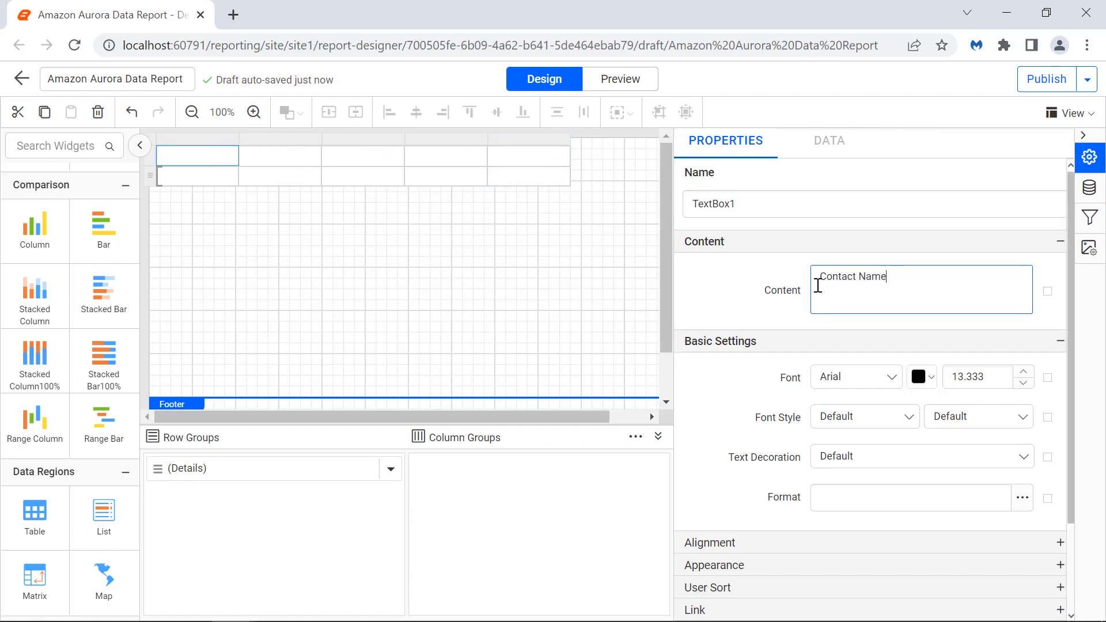
- Set the content of the table's second header cell to "Company Name"
left_click(269, 163)
left_click(857, 294)
type("Company Name")
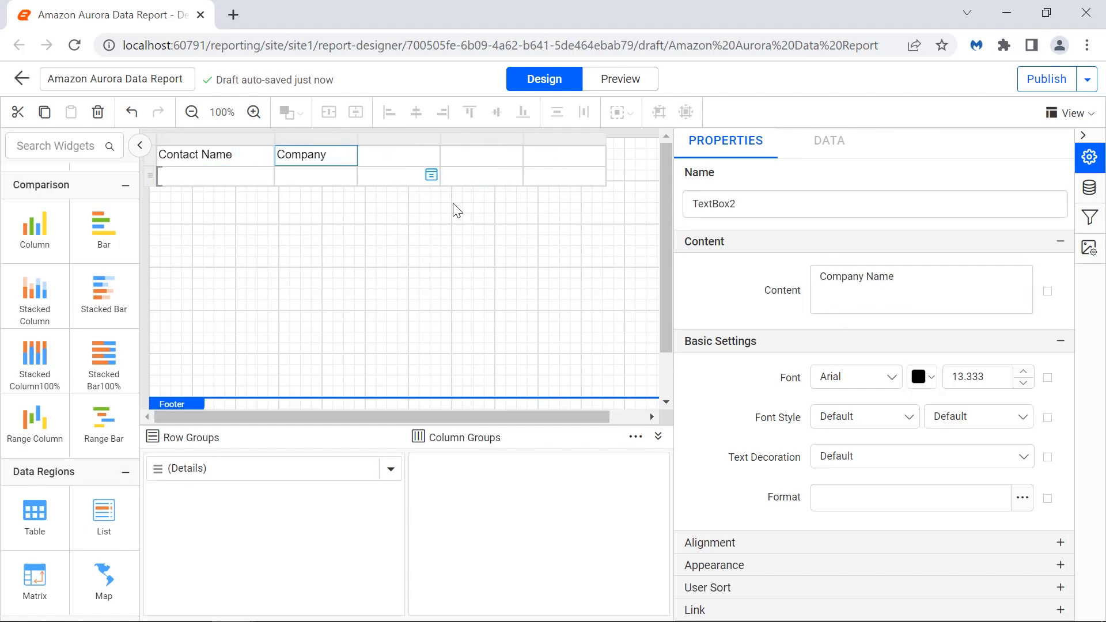
- Set the content of the table's third header cell to "City" and widen its column
left_click(415, 160)
left_click(842, 275)
type("City")
left_click_drag(482, 140, 516, 143)
- Set the content of the table's fourth header cell to "Address"
left_click(536, 162)
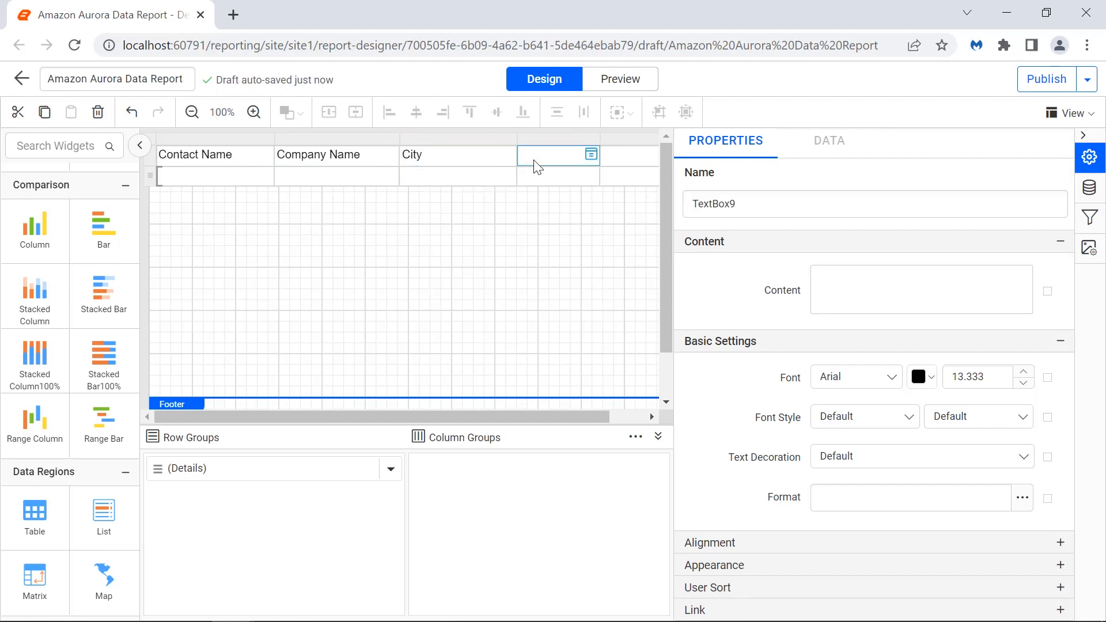
left_click(820, 285)
type("Address")
left_click(796, 304)
- Widen the table's last two columns and set the content of the fifth header cell to "Contact Title"
left_click_drag(599, 140, 706, 147)
left_click(636, 155)
left_click(859, 276)
type("Contact Title")
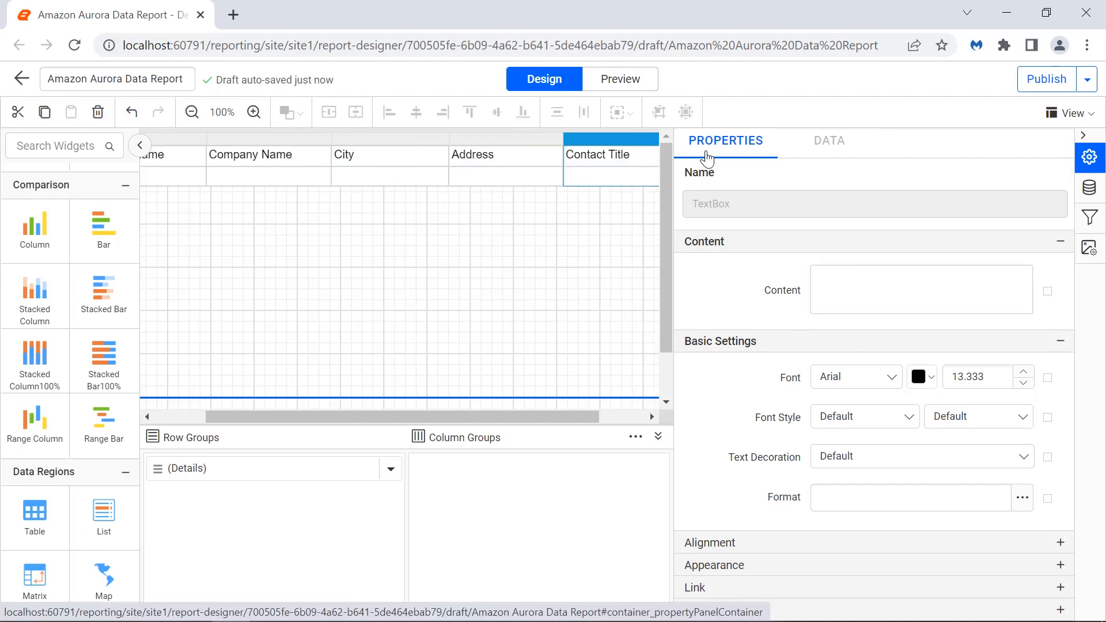
- Set the font of the table's entire header row to Segoe UI and make its text bold
left_click_drag(404, 417, 337, 417)
left_click(152, 156)
left_click(891, 377)
type("segoe")
left_click(873, 510)
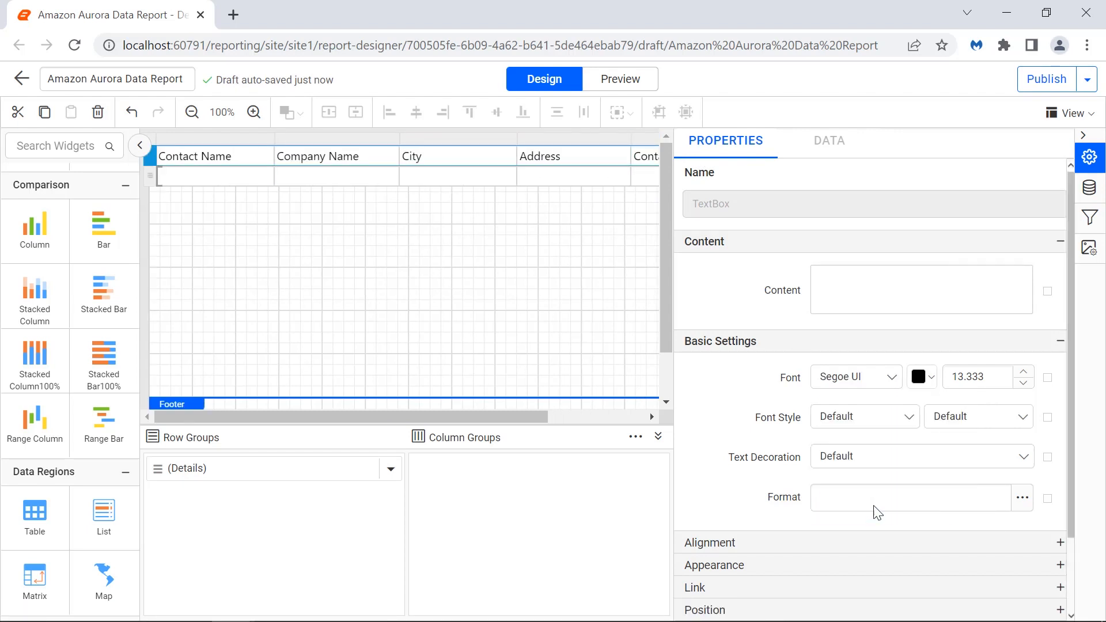
left_click(936, 426)
left_click(963, 524)
- Set the header row's text alignment to Center and align its text vertically to the middle
left_click(963, 541)
left_click(963, 399)
left_click(980, 469)
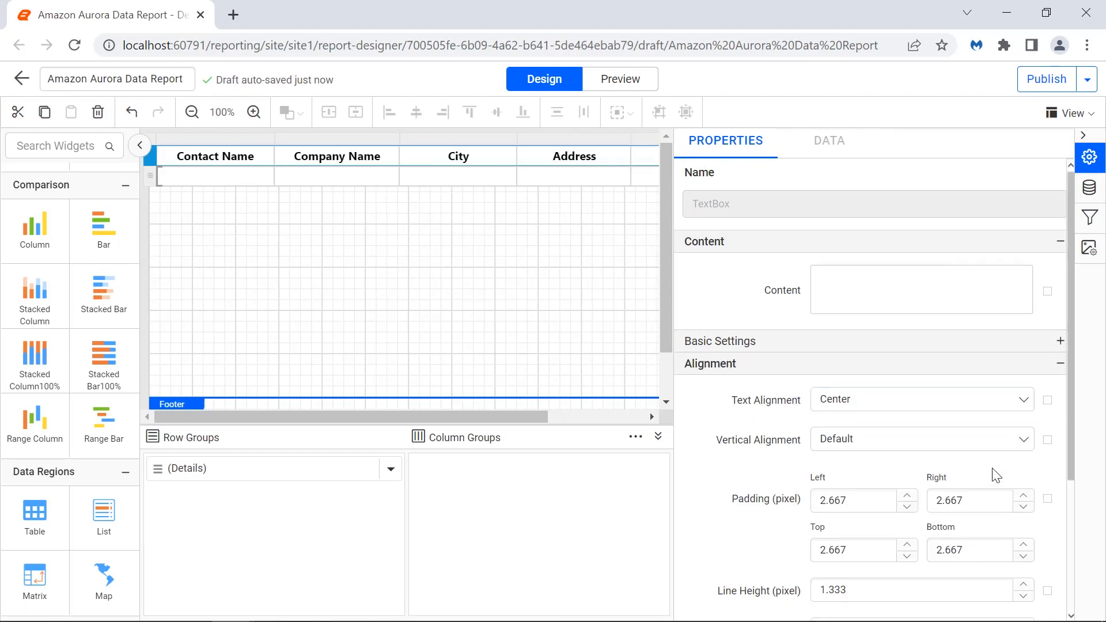
left_click(1014, 439)
left_click(994, 507)
left_click(963, 364)
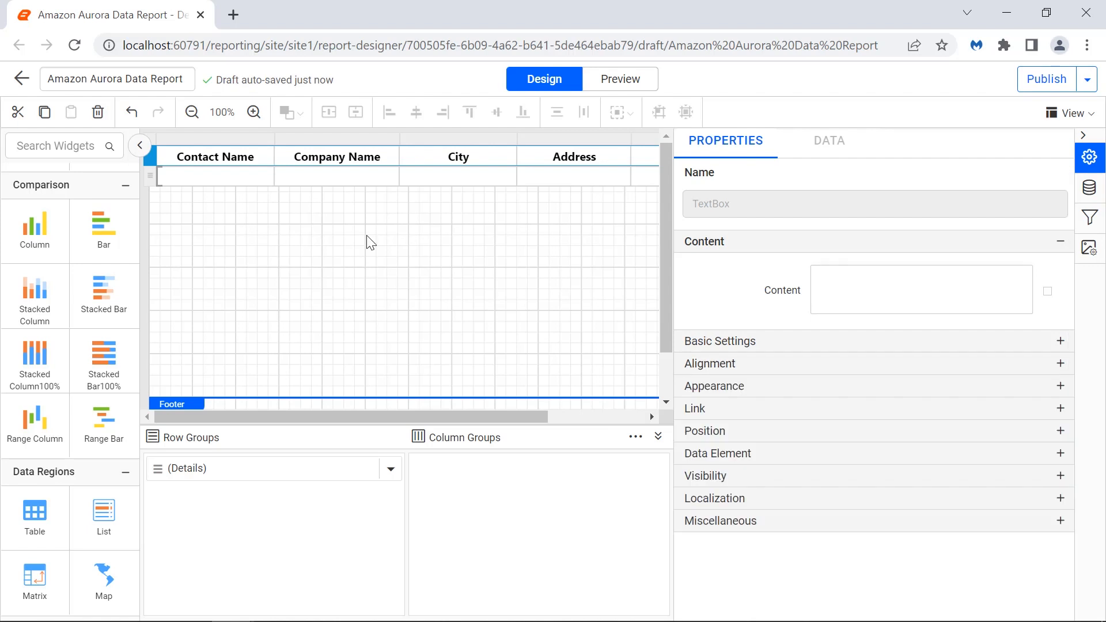
- Bind the first three detail cells to the ContactName, CompanyName and City fields
left_click(265, 175)
left_click(316, 309)
left_click(391, 176)
left_click(425, 288)
left_click(508, 175)
left_click(564, 323)
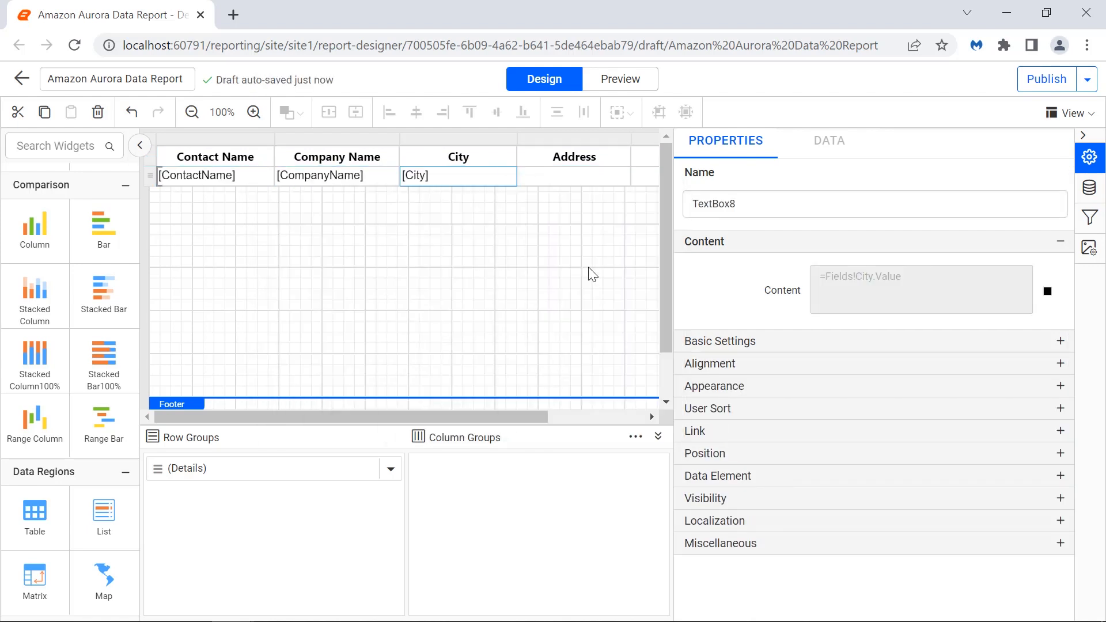
- Bind the last two detail cells to the Address and ContactTitle fields
left_click(622, 175)
left_click(659, 317)
scroll(651, 316, "right", 3)
left_click(637, 176)
left_click(684, 337)
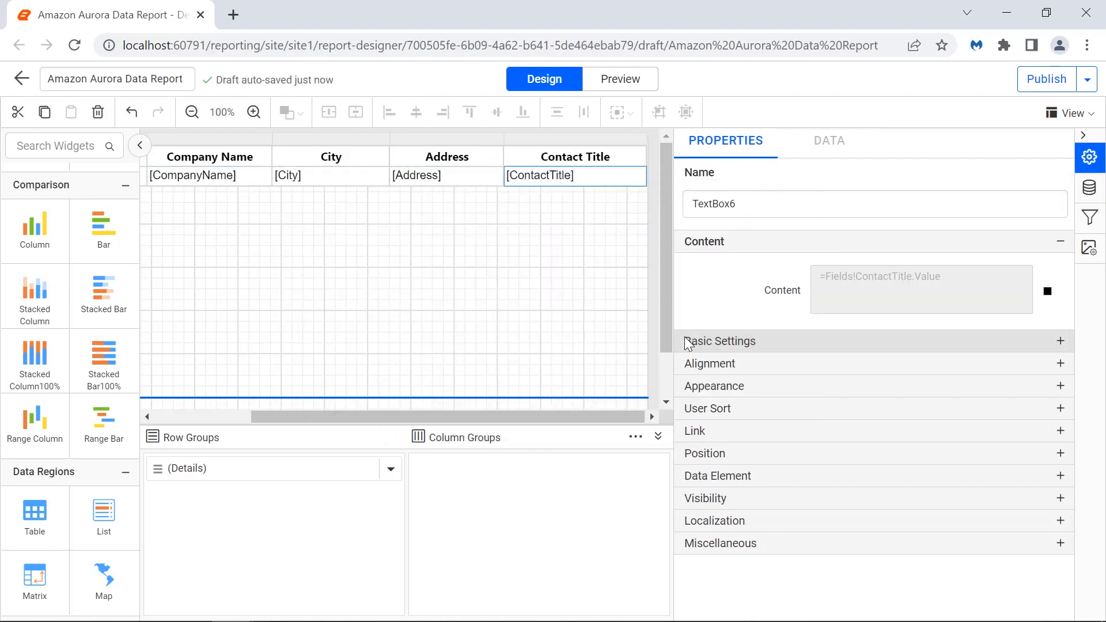
- Set the font of the table's entire detail row to Segoe UI
scroll(605, 322, "left", 3)
left_click(149, 176)
left_click(720, 341)
left_click(856, 377)
type("seg")
left_click(849, 490)
left_click(852, 341)
- Align the detail row's text left and vertically to the middle, and preview the report
left_click(864, 363)
left_click(922, 399)
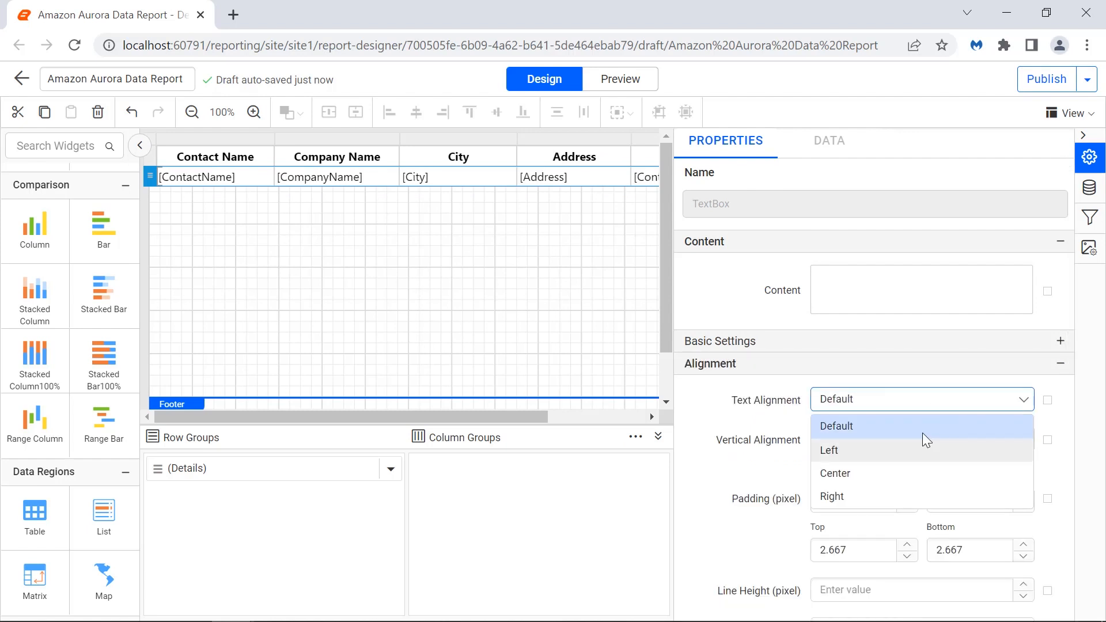
left_click(921, 449)
left_click(919, 439)
left_click(910, 510)
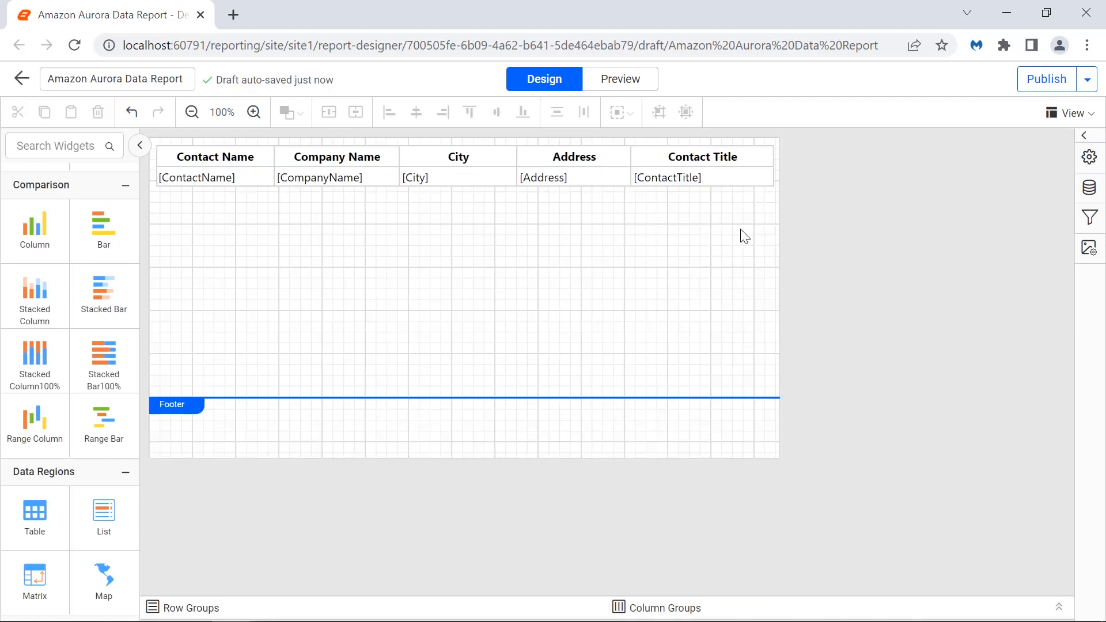
left_click(627, 88)
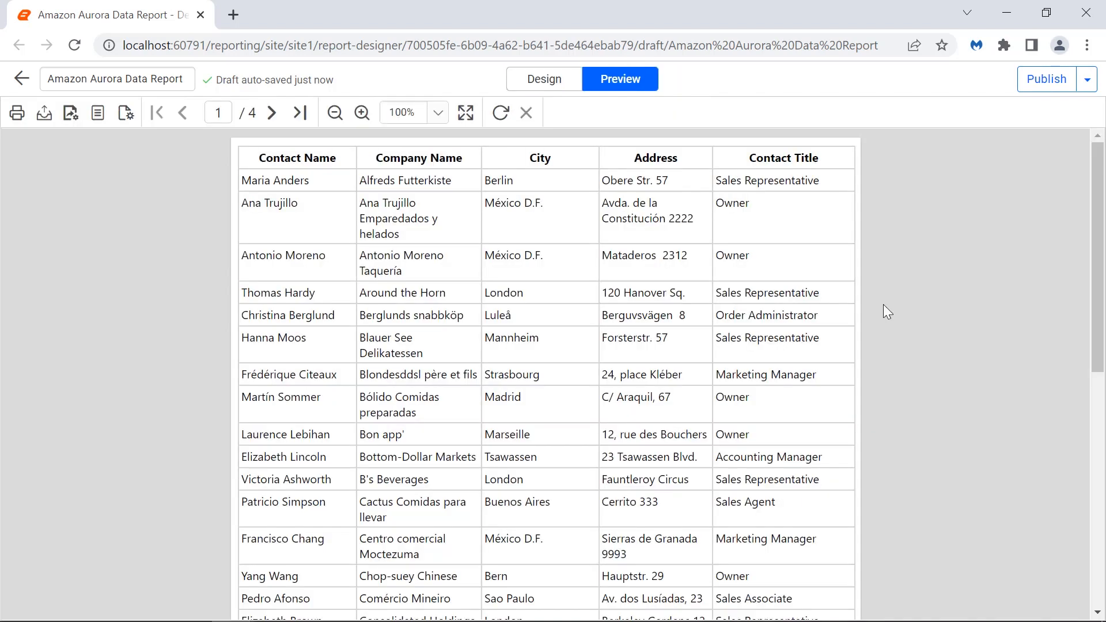